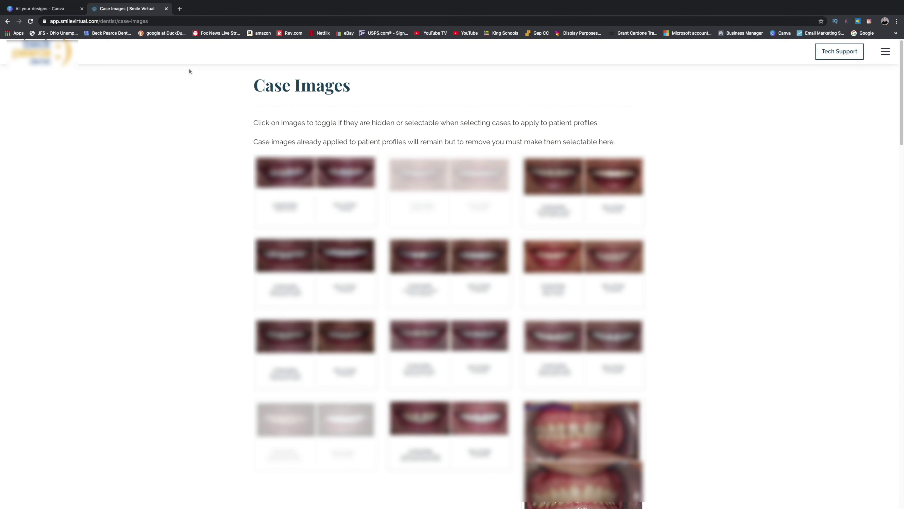
# Scroll to Upload Images on Case Images, then switch to Canva's All your designs list.
pyautogui.scroll(-20, 189, 72)
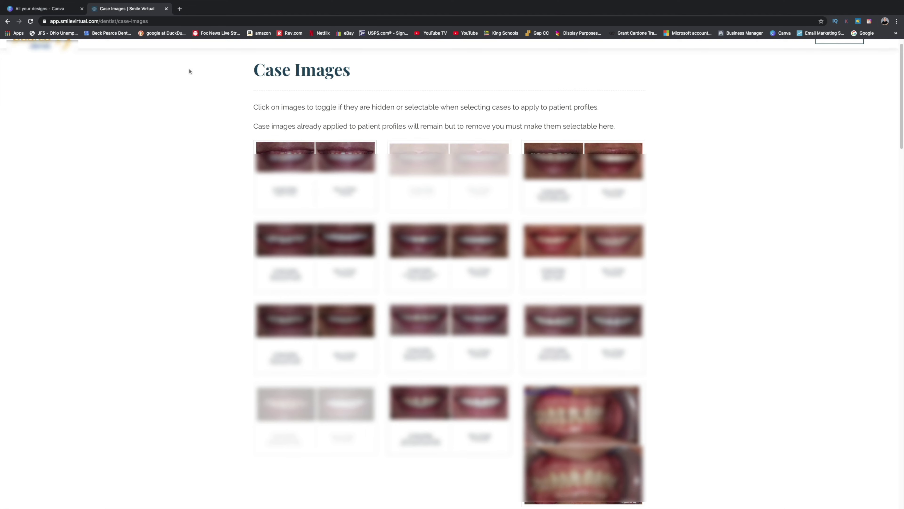
pyautogui.scroll(-5, 261, 157)
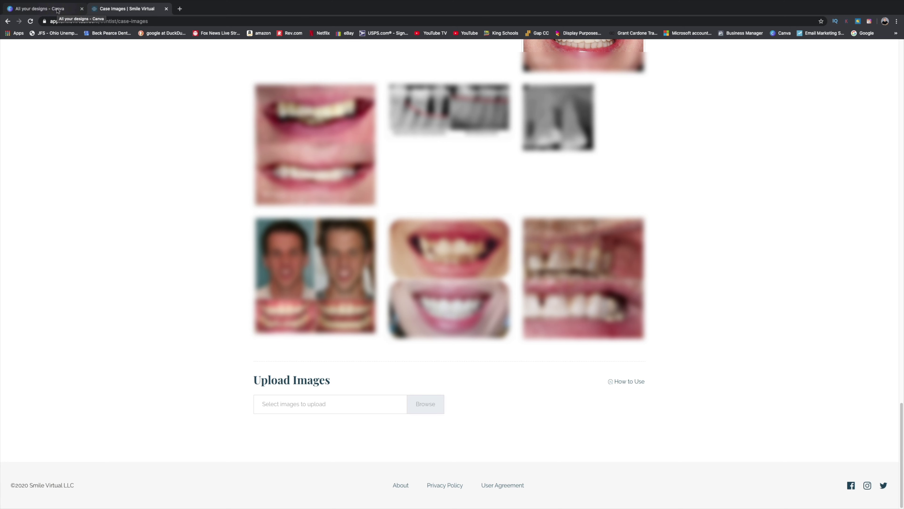
pyautogui.click(57, 10)
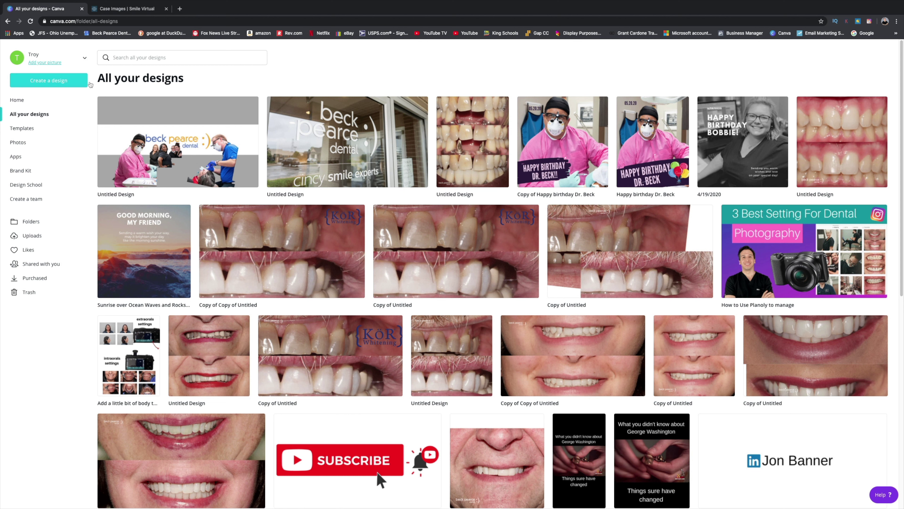
# Open the 'Copy of Copy of Untitled' KöR Whitening before-and-after design in the editor.
pyautogui.click(83, 85)
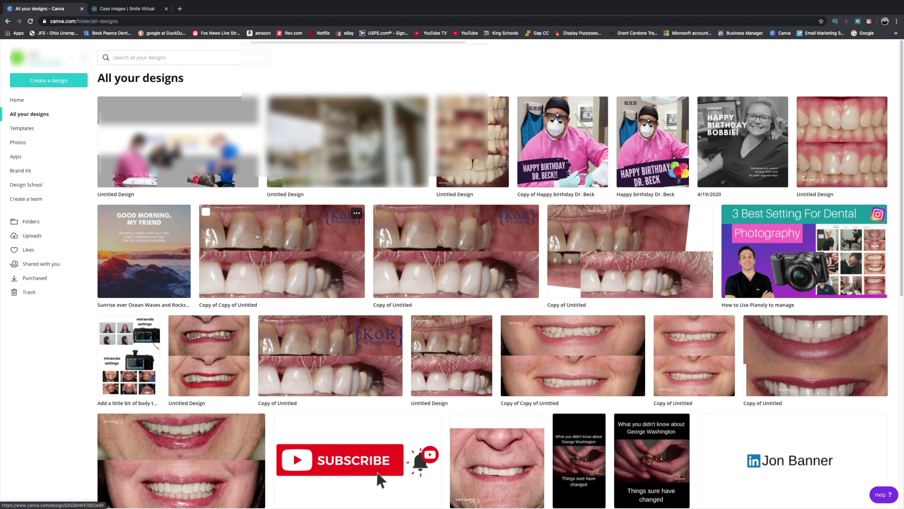
pyautogui.click(257, 236)
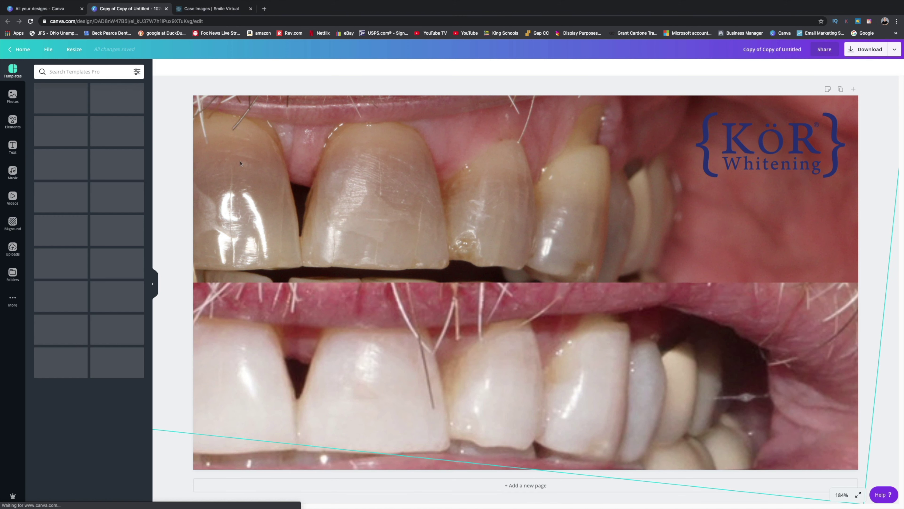
# Delete the KÖR Whitening logo and resize a copy to a custom 700 × 700 px.
pyautogui.click(702, 153)
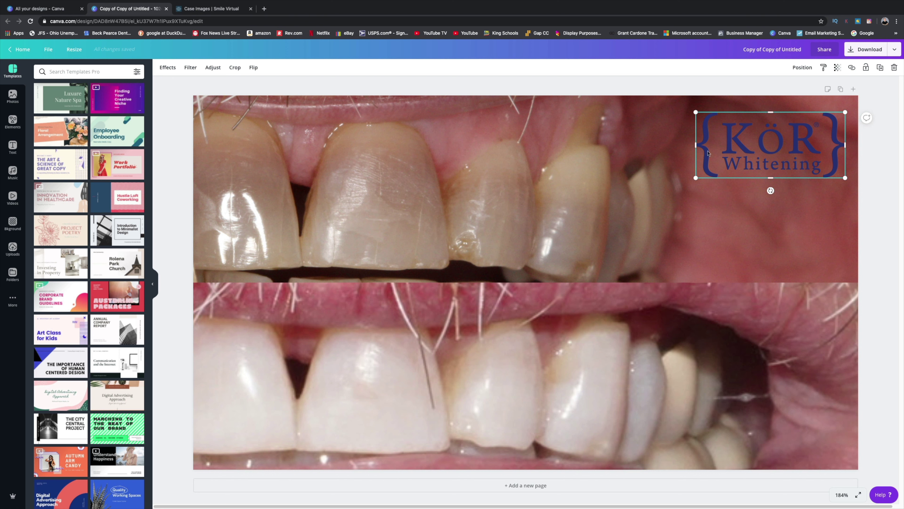
pyautogui.press('Delete')
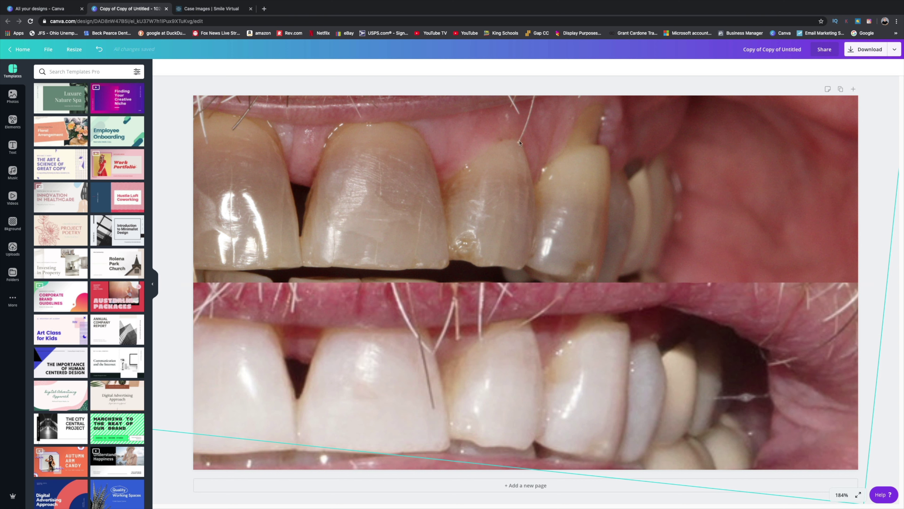
pyautogui.click(75, 50)
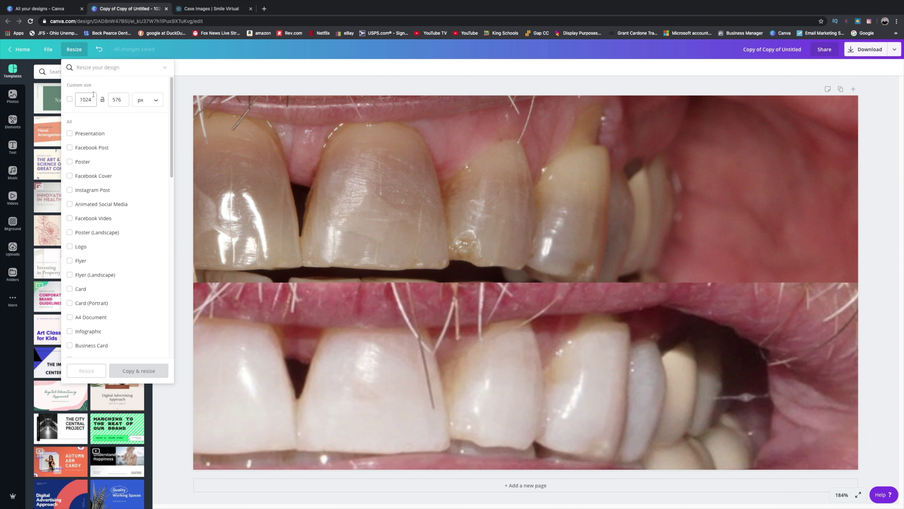
pyautogui.doubleClick(86, 99)
pyautogui.click(138, 104)
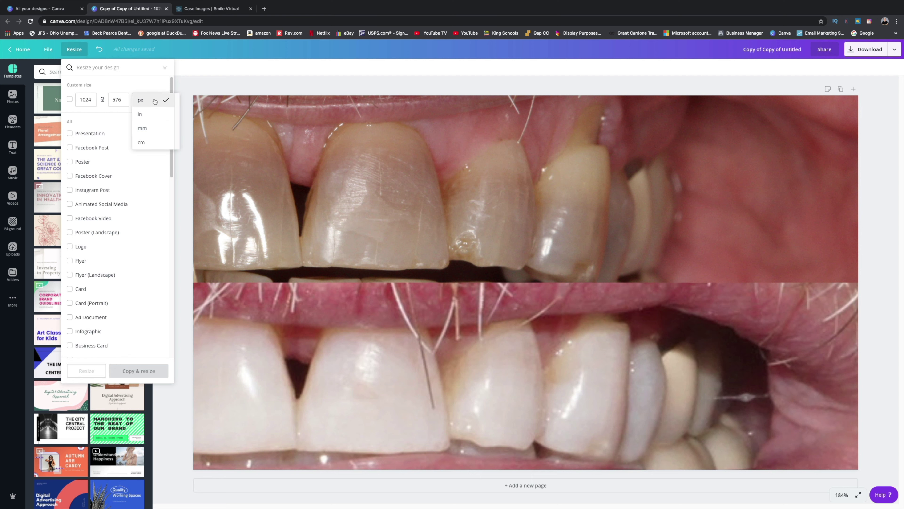
pyautogui.click(155, 101)
pyautogui.doubleClick(93, 99)
pyautogui.write('700')
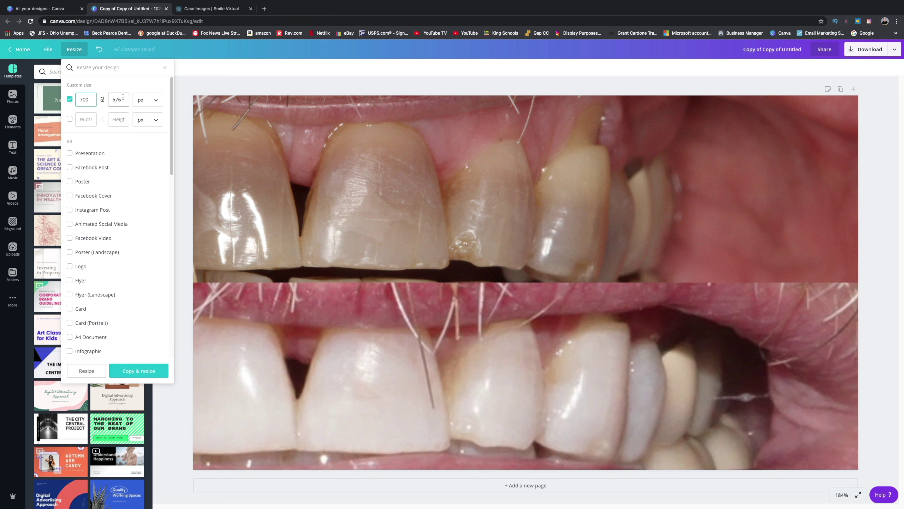
pyautogui.doubleClick(111, 96)
pyautogui.write('700')
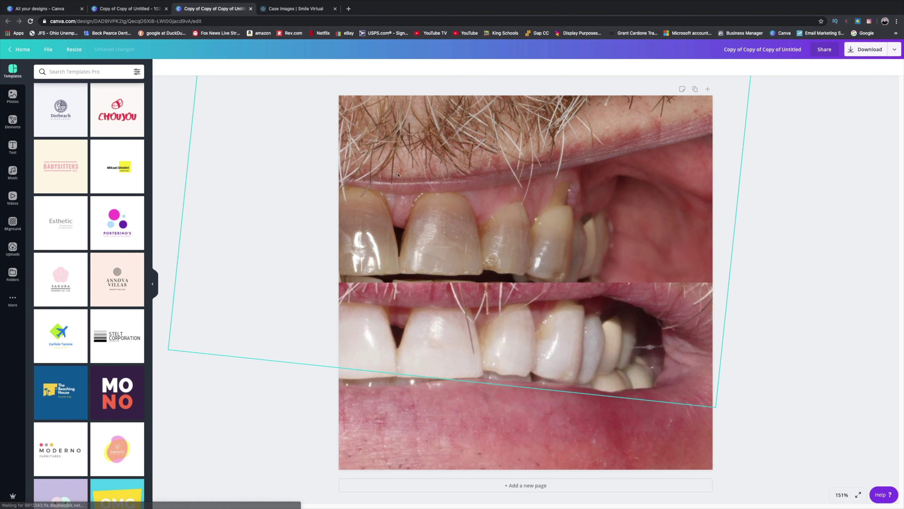
# Undo the accidental move, then stretch the lower after photo upward to show more lip.
pyautogui.moveTo(433, 215)
pyautogui.mouseDown()
pyautogui.moveTo(435, 188)
pyautogui.moveTo(437, 212)
pyautogui.mouseUp()
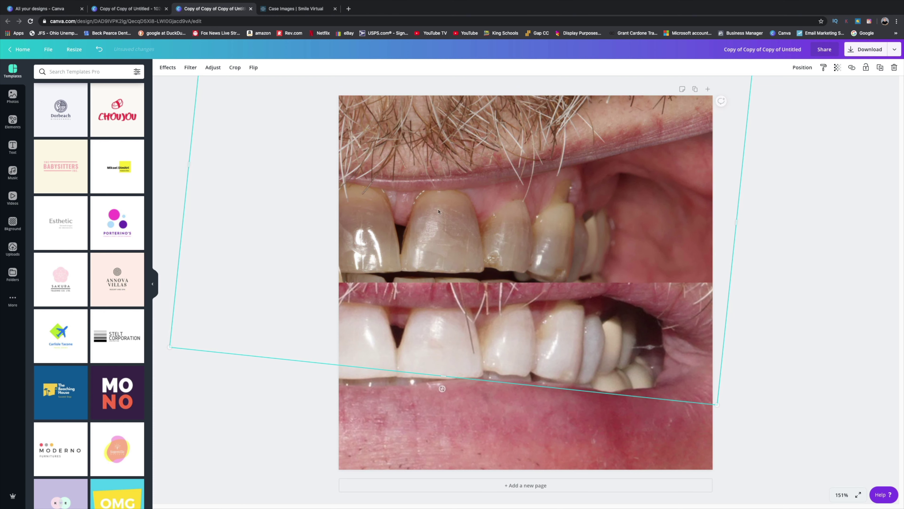
pyautogui.hotkey('ctrl', 'z')
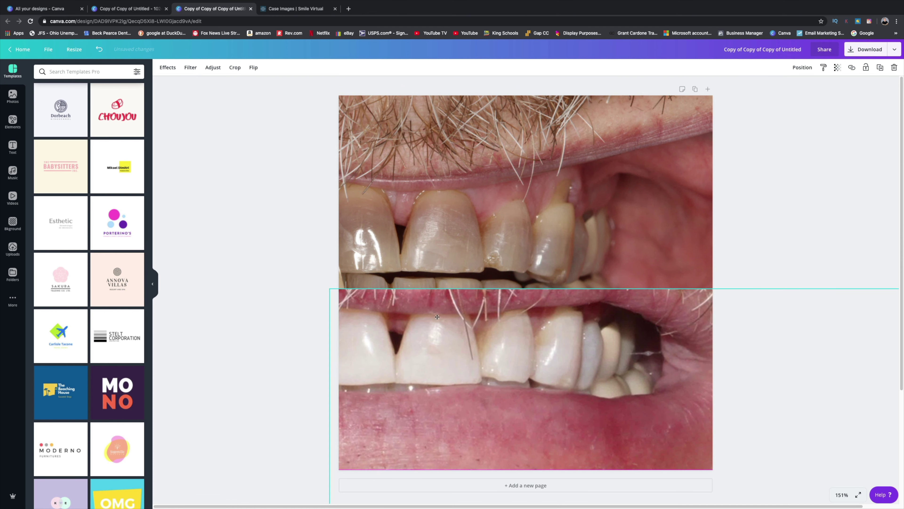
pyautogui.click(437, 316)
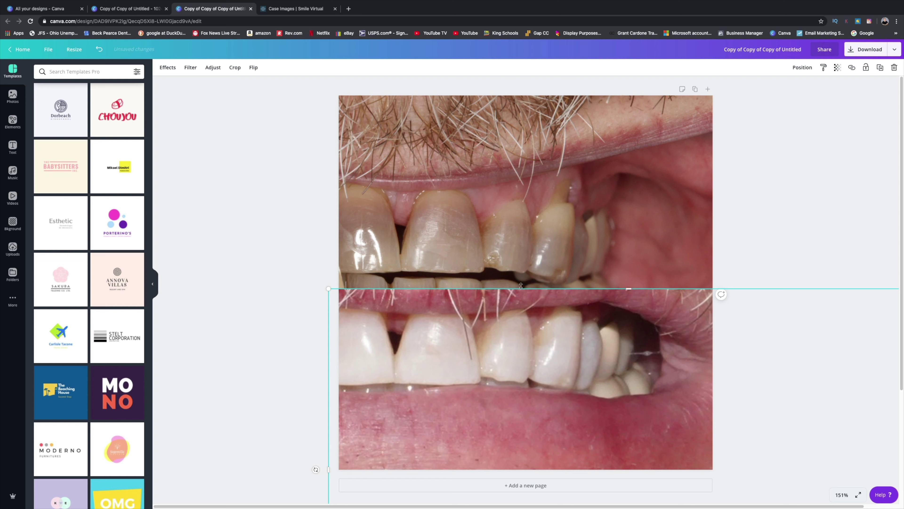
pyautogui.moveTo(521, 285); pyautogui.dragTo(506, 321)
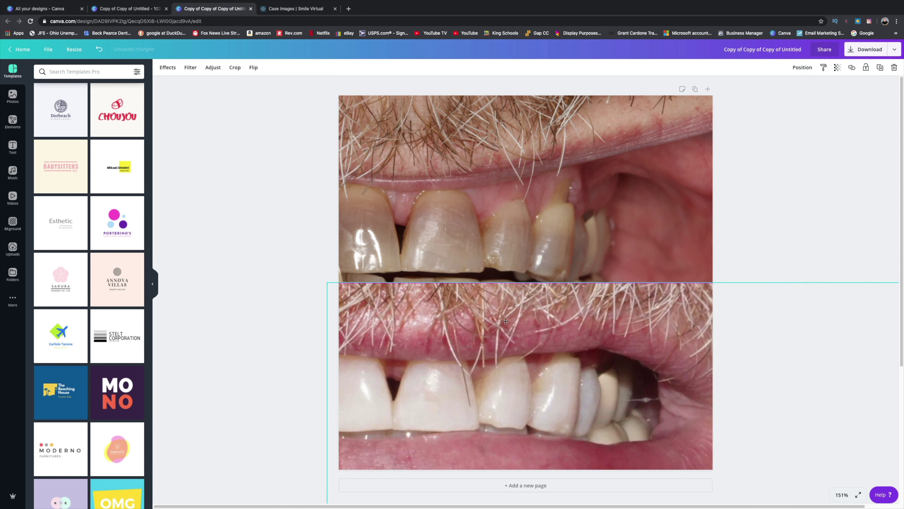
pyautogui.click(373, 265)
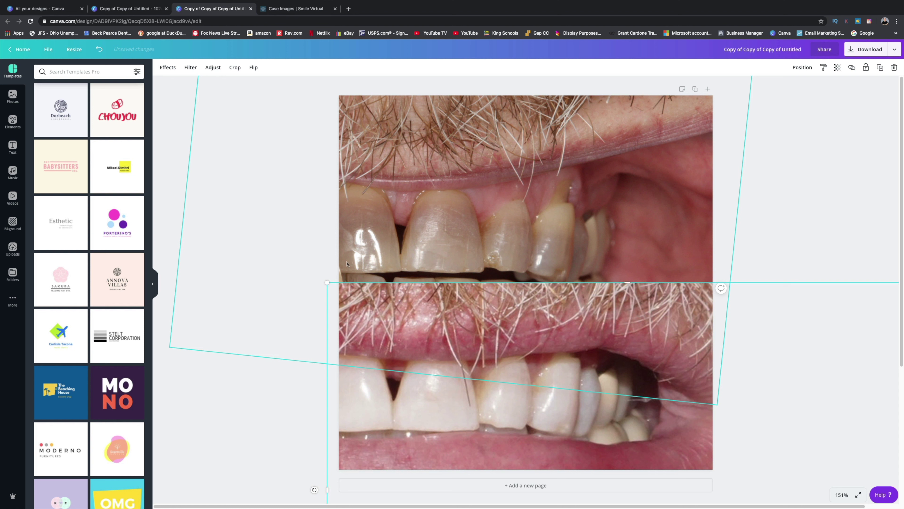
pyautogui.click(230, 389)
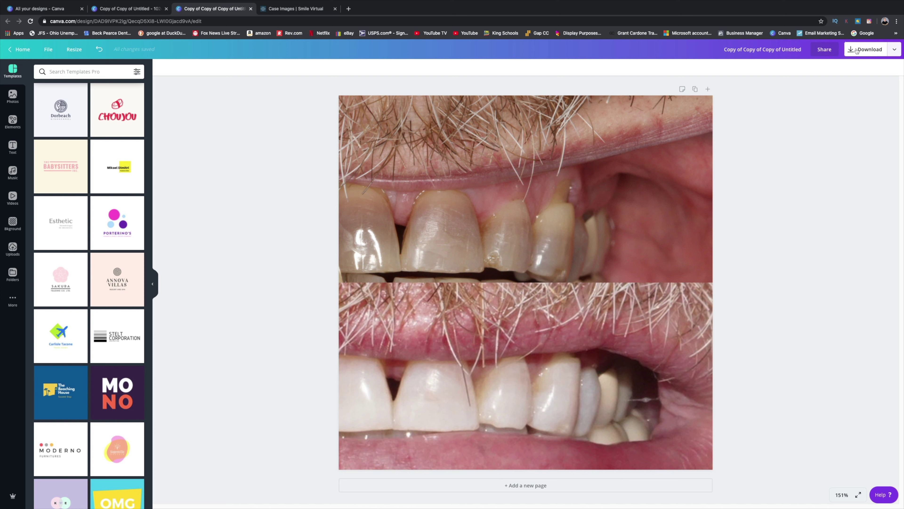
# Download the design as a 700 × 700 PNG and return to the Smile Virtual tab.
pyautogui.click(856, 50)
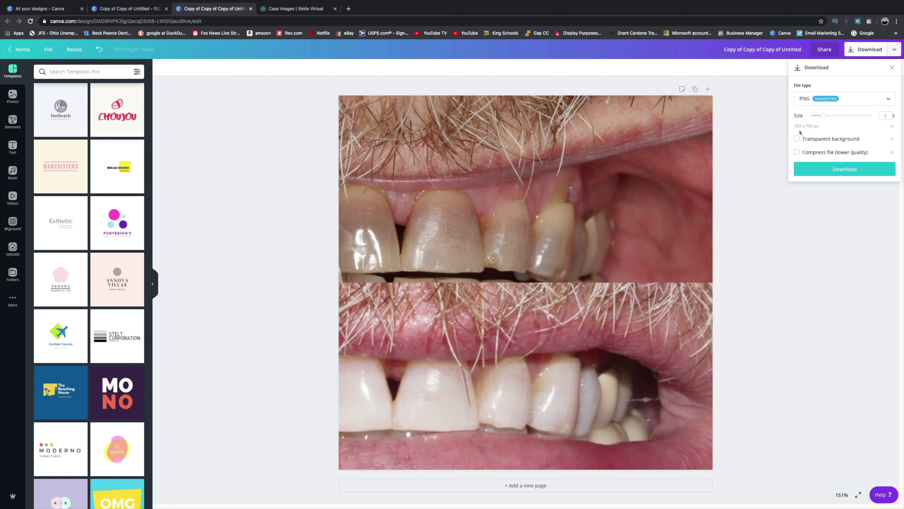
pyautogui.click(843, 175)
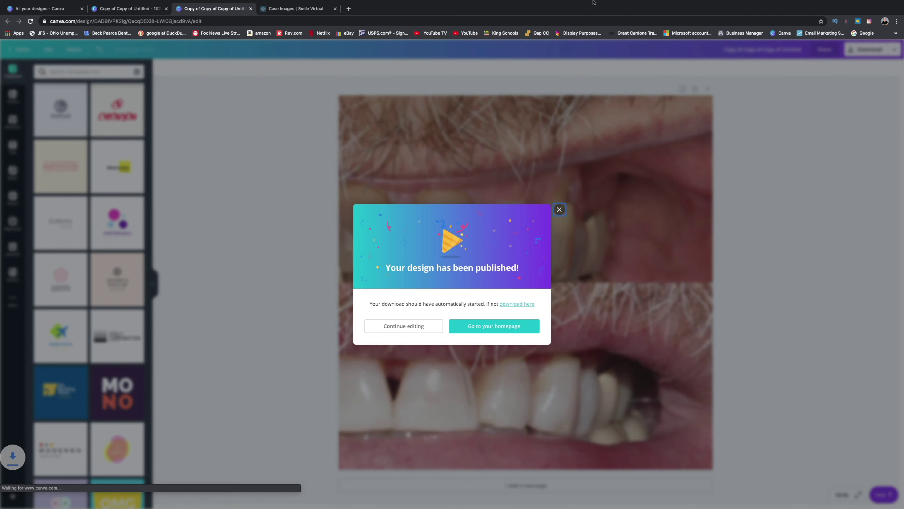
pyautogui.click(316, 8)
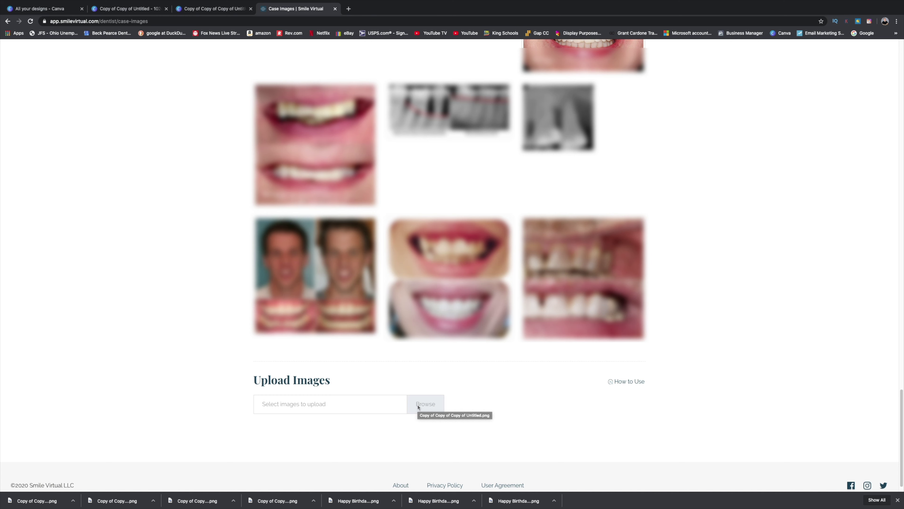
# Pick Copy of Copy of Copy of Untitled.png from the Desktop in the upload file chooser.
pyautogui.moveTo(418, 407); pyautogui.dragTo(419, 407)
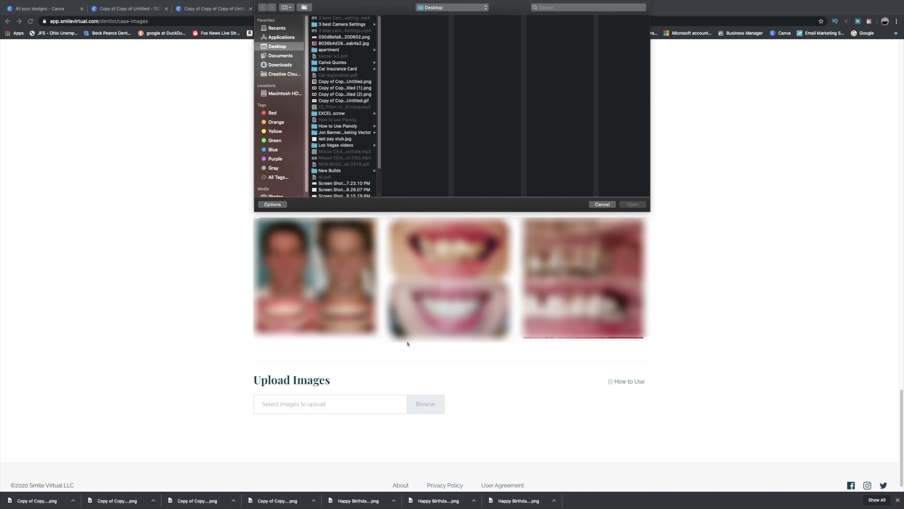
pyautogui.scroll(-2, 330, 142)
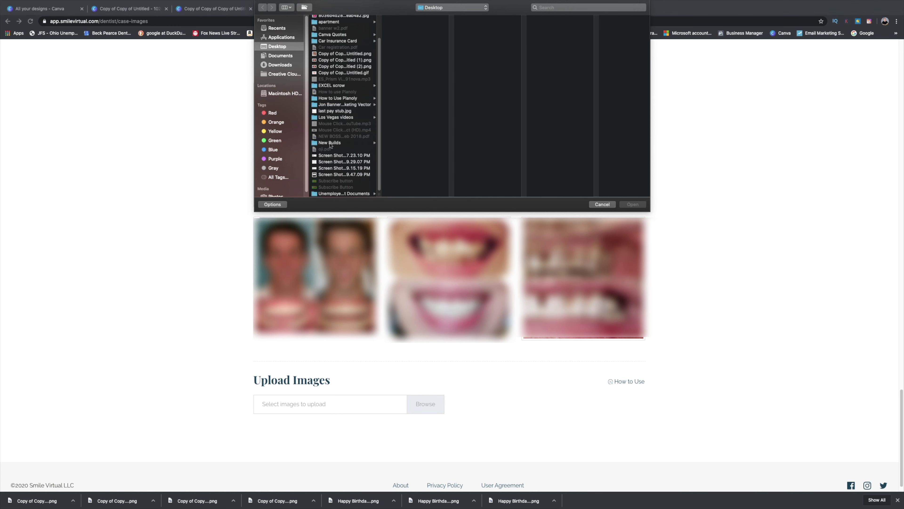
pyautogui.scroll(2, 329, 146)
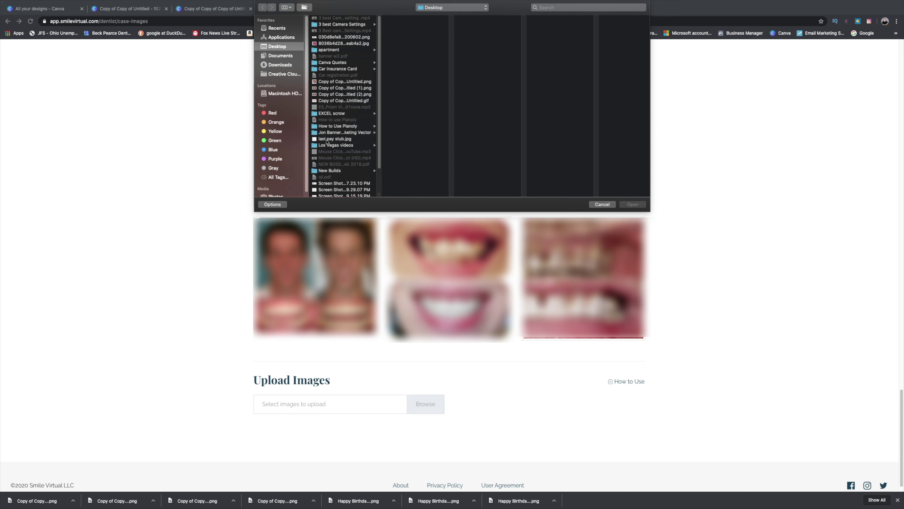
pyautogui.click(325, 82)
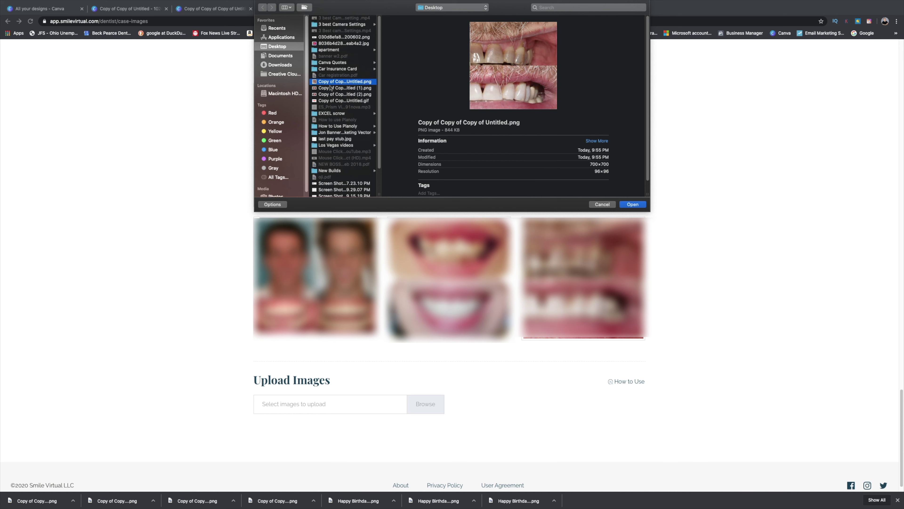
pyautogui.click(633, 206)
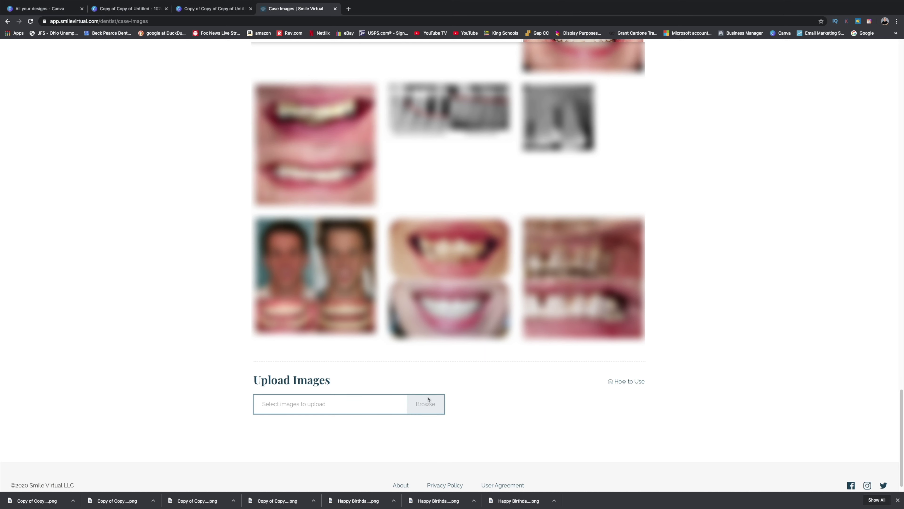
# Choose the same exported PNG for upload a second time.
pyautogui.click(427, 404)
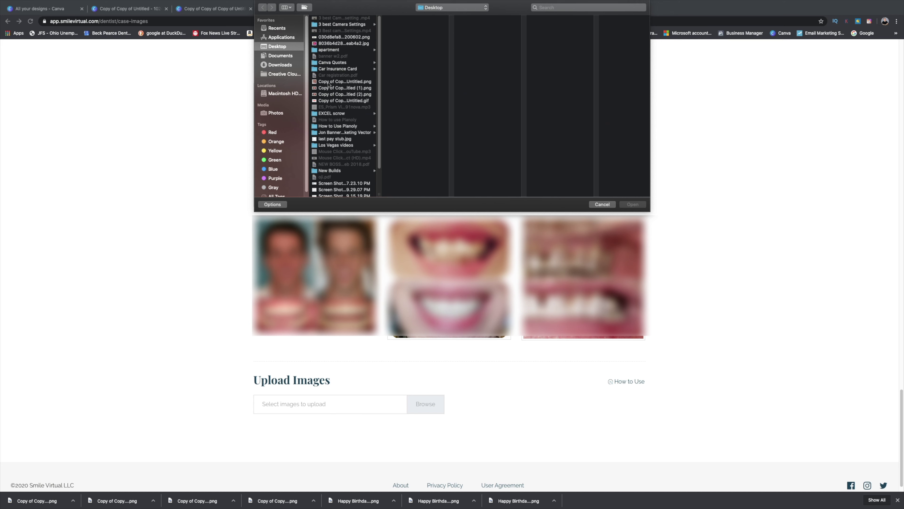
pyautogui.click(330, 82)
pyautogui.click(637, 206)
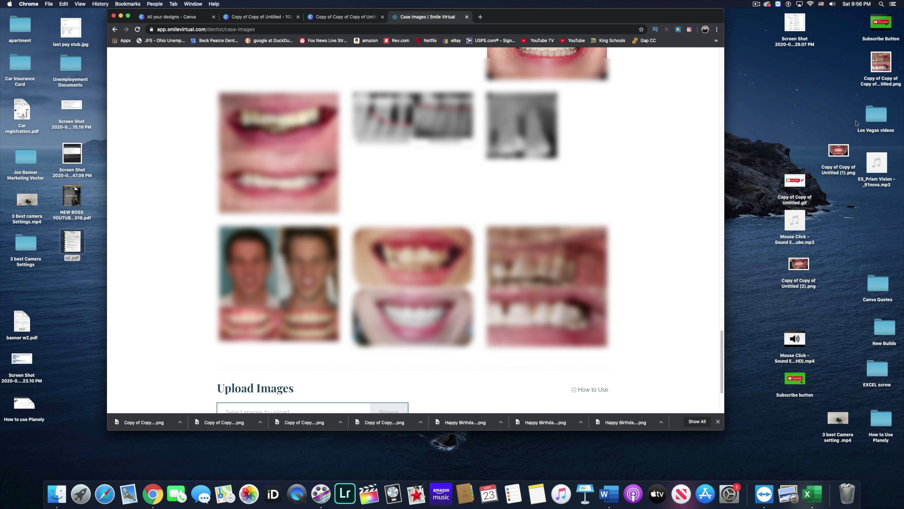
# Rename the desktop PNG to 'Copy of Copy of Copy of Untitled 1.png' and make Chrome full screen.
pyautogui.click(885, 84)
pyautogui.click(886, 84)
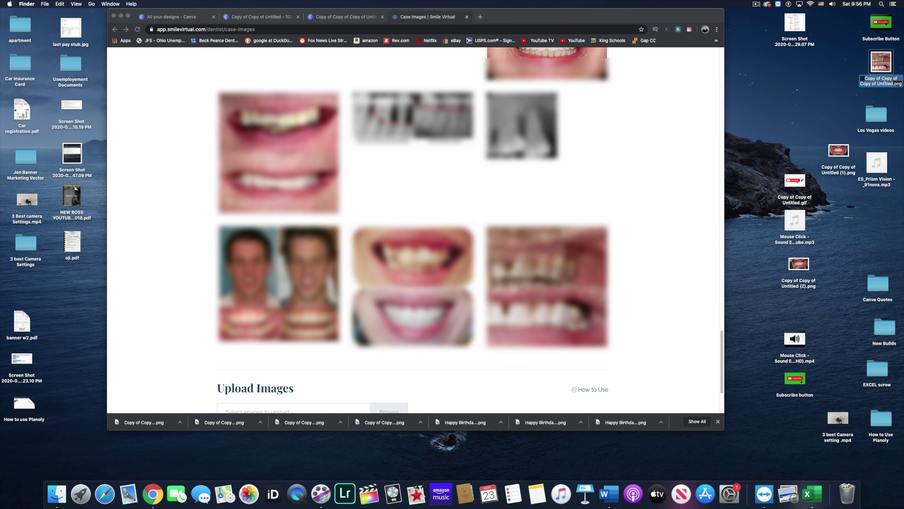
pyautogui.click(893, 83)
pyautogui.write('1')
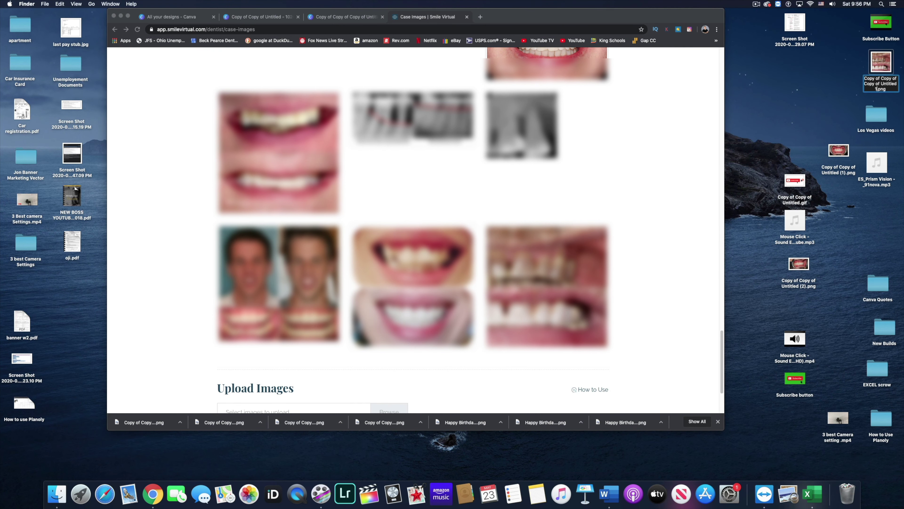
pyautogui.press('Return')
pyautogui.scroll(-5, 646, 175)
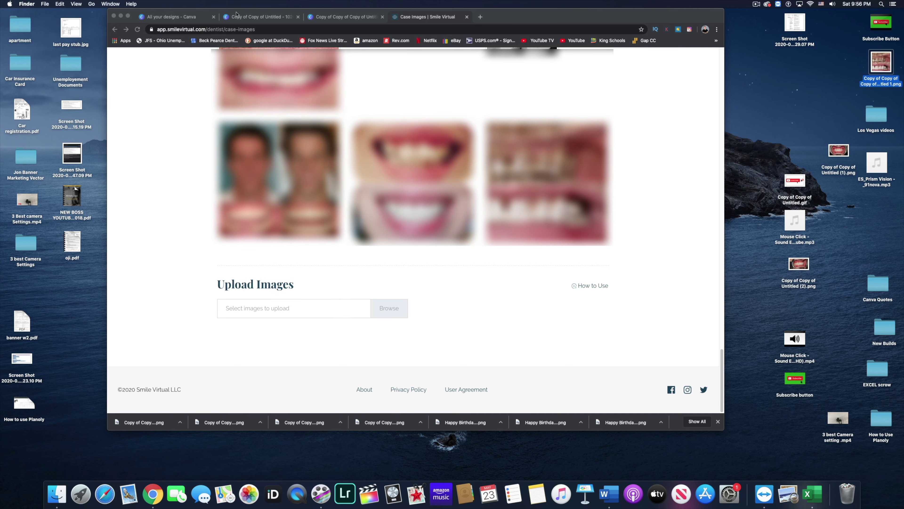
pyautogui.click(127, 16)
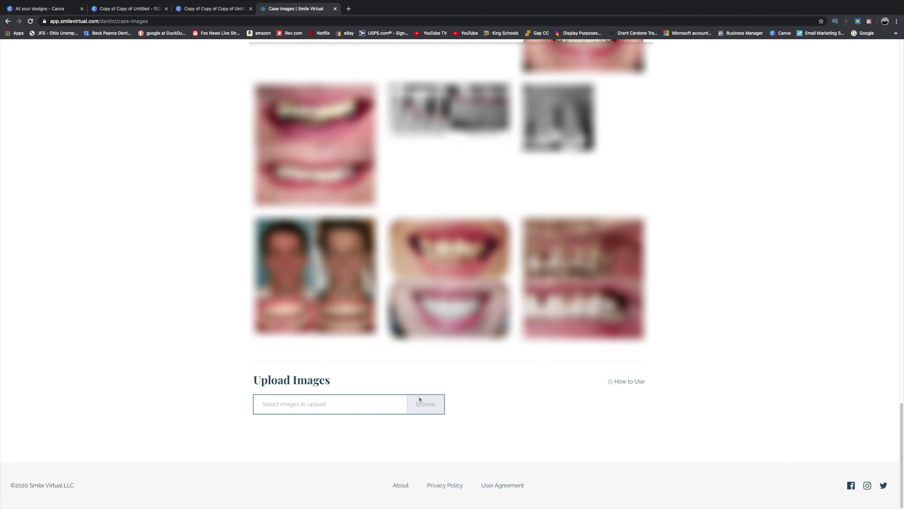
# Upload Copy of Copy of Copy of Untitled 1.png from the Desktop, then move its desktop icon aside.
pyautogui.click(419, 399)
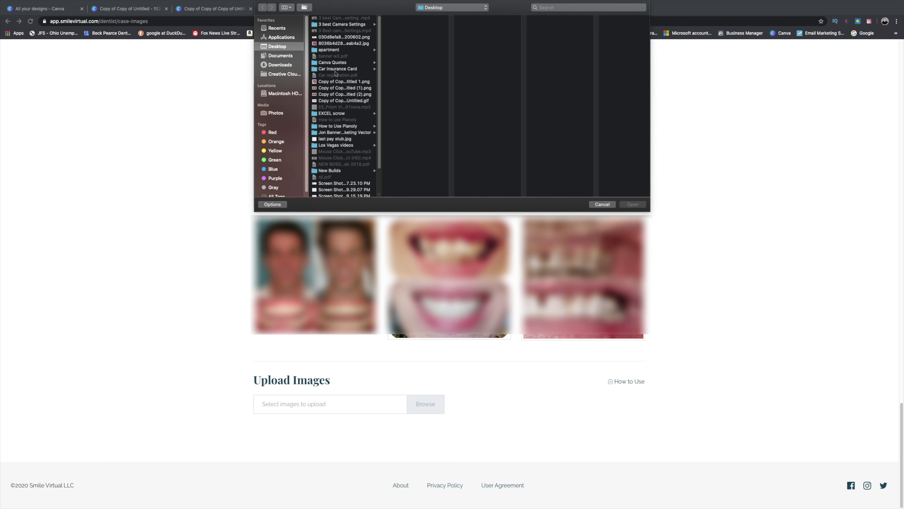
pyautogui.click(338, 81)
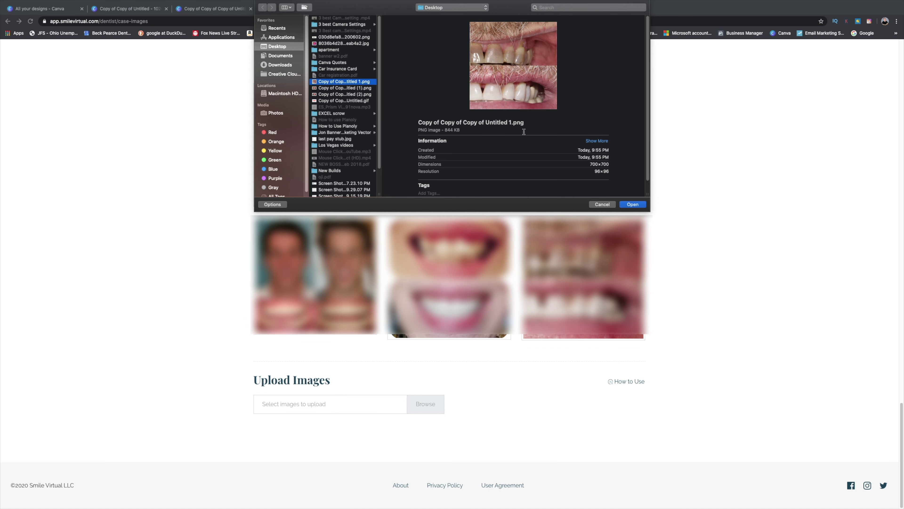
pyautogui.click(632, 205)
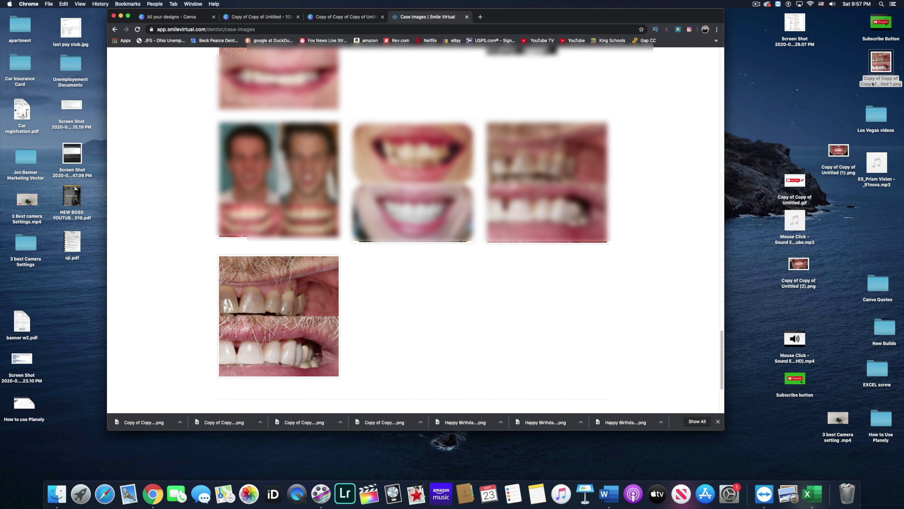
pyautogui.moveTo(873, 84); pyautogui.dragTo(789, 111)
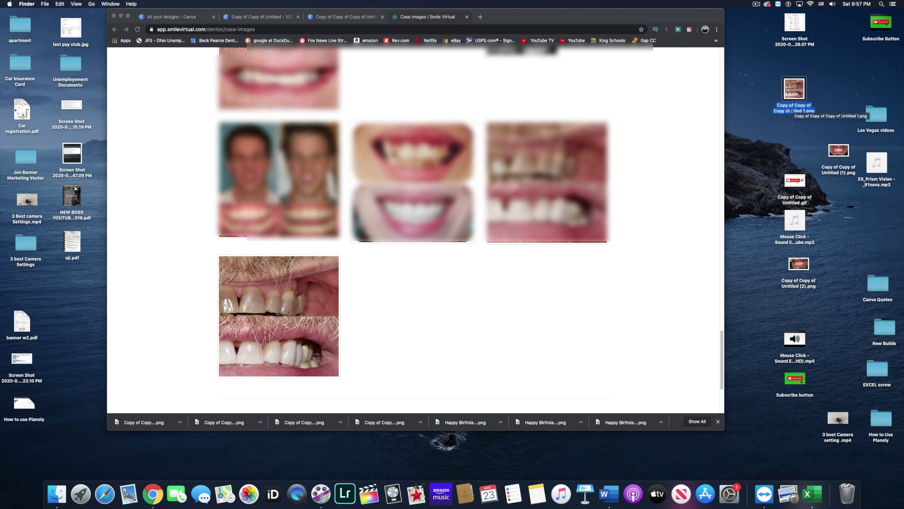
# Confirm in Get Info that the PNG is 700 × 700 and 844 KB, then return to Chrome.
pyautogui.rightClick(793, 107)
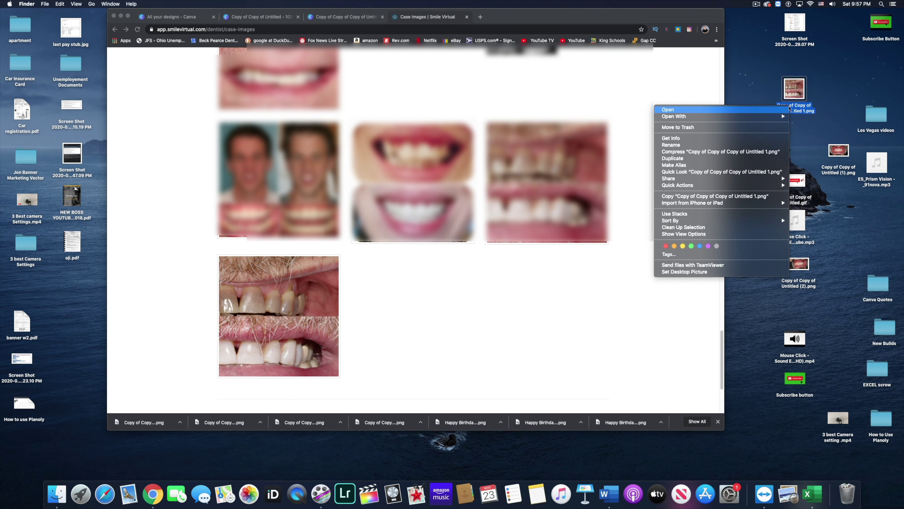
pyautogui.click(754, 139)
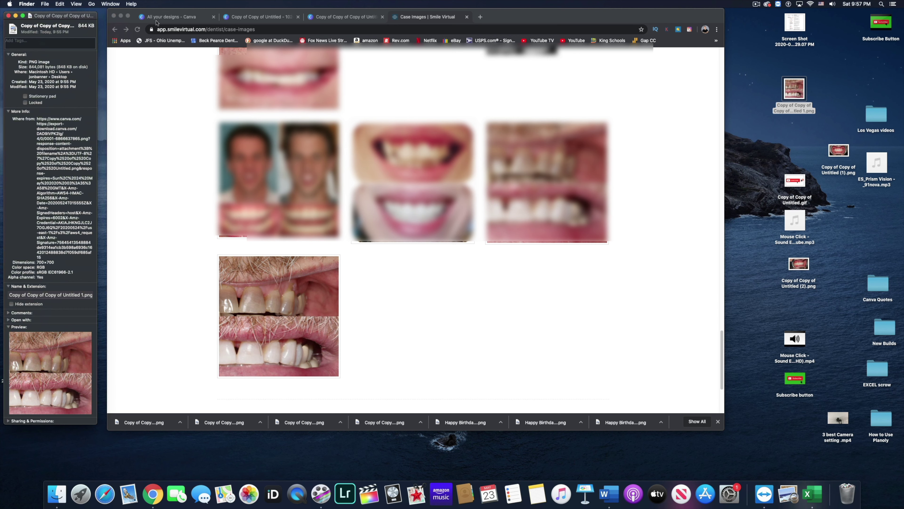
pyautogui.moveTo(94, 16); pyautogui.dragTo(474, 82)
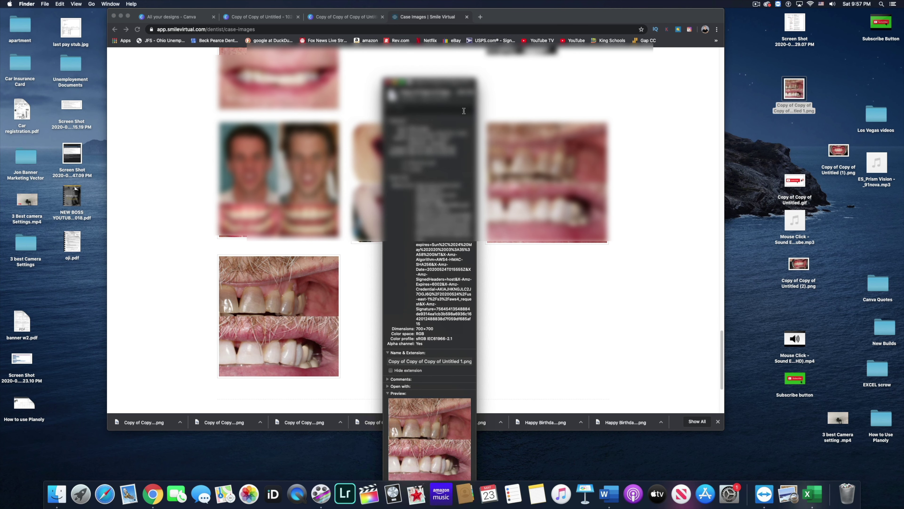
pyautogui.moveTo(443, 132); pyautogui.dragTo(453, 129)
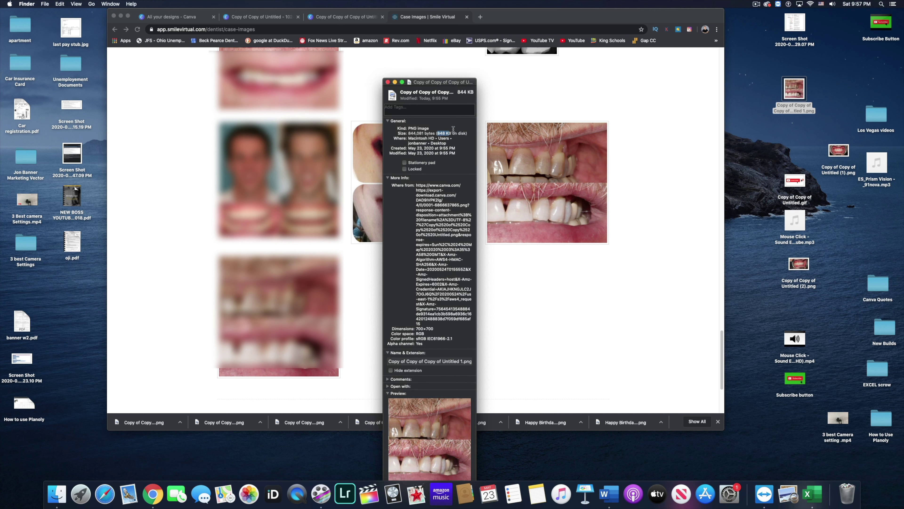
pyautogui.click(388, 83)
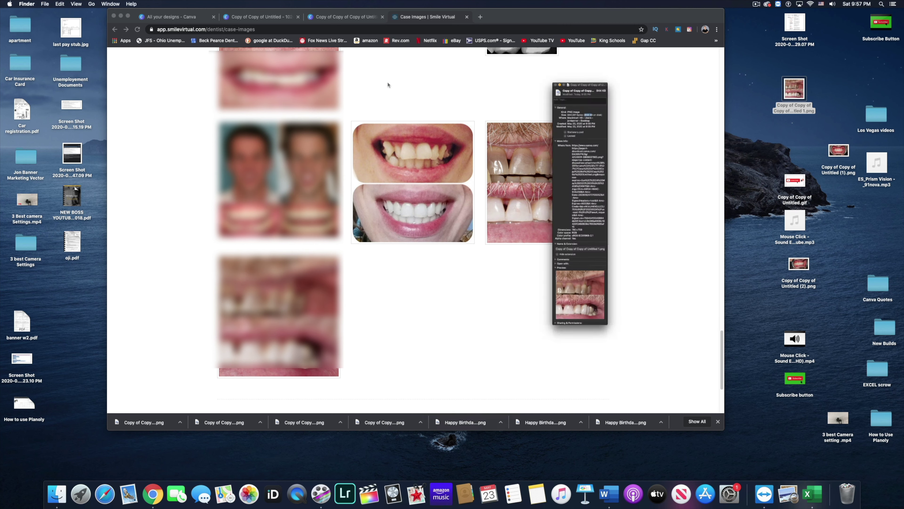
pyautogui.click(128, 16)
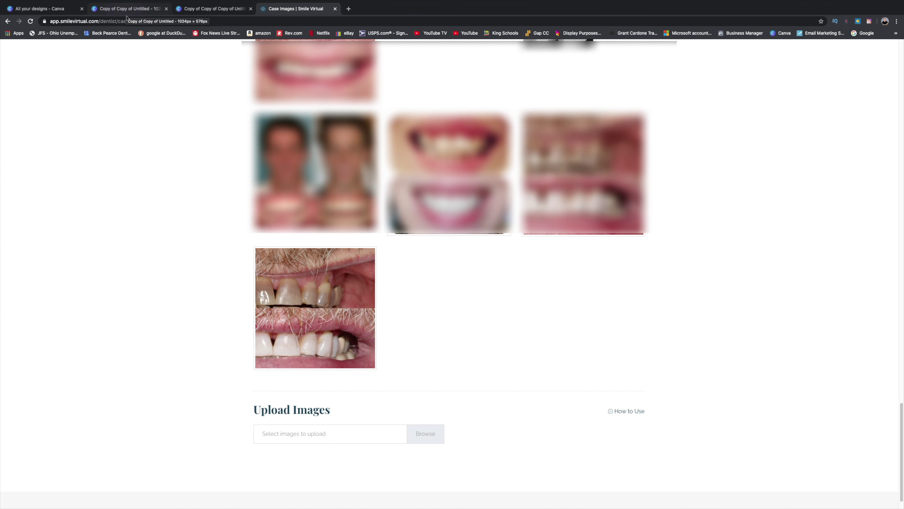
pyautogui.scroll(2, 145, 45)
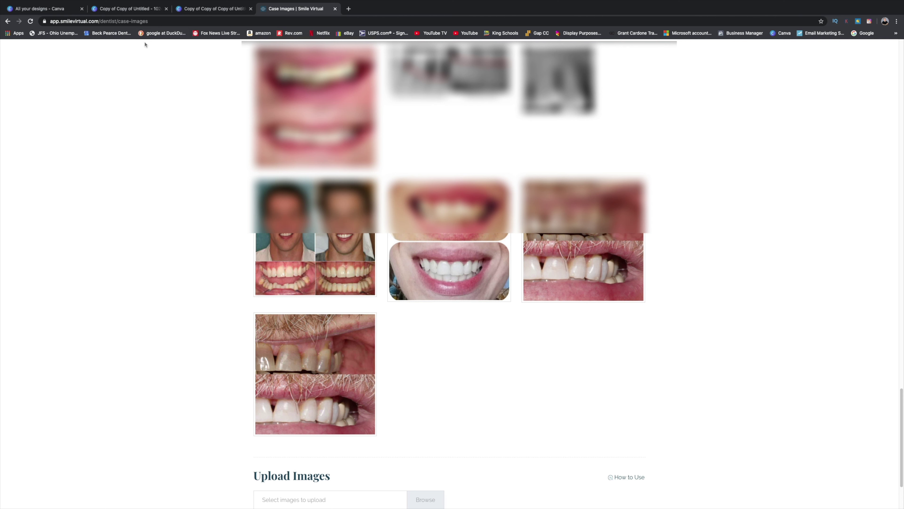